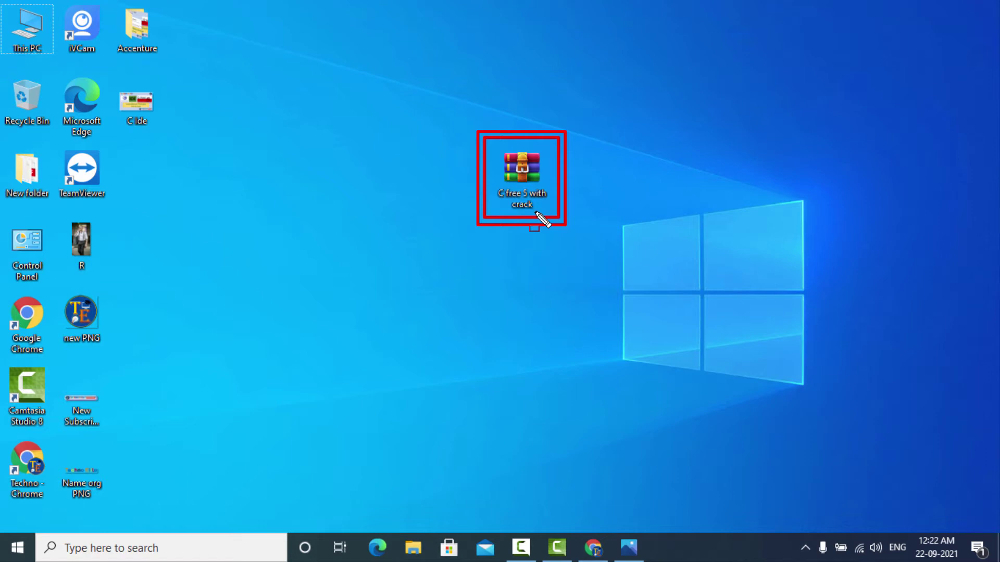
- Open the "C free 5 with crack" archive on the desktop and run the cfree5_0_pro setup executable from its folder
double_click(520, 171)
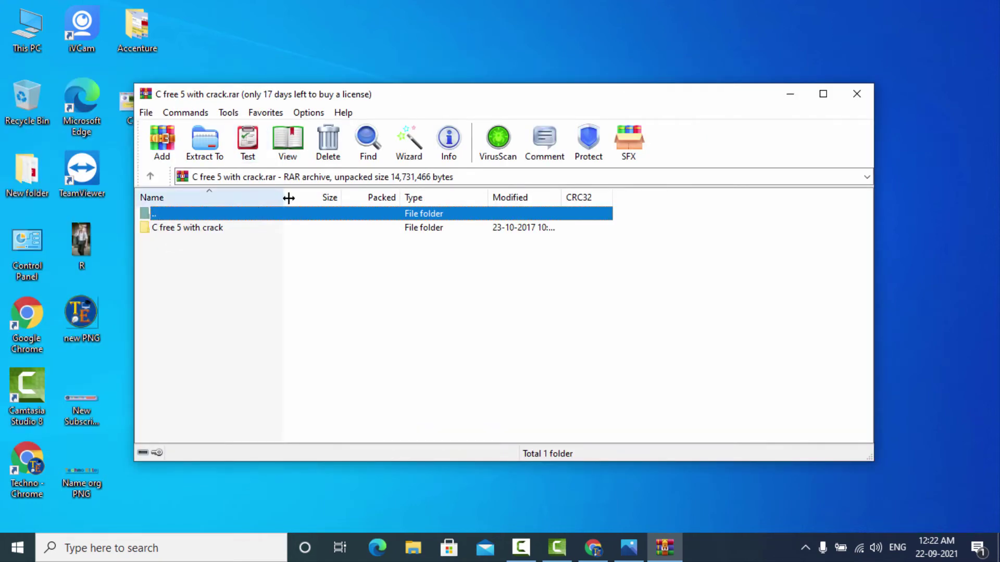
drag(290, 197, 338, 197)
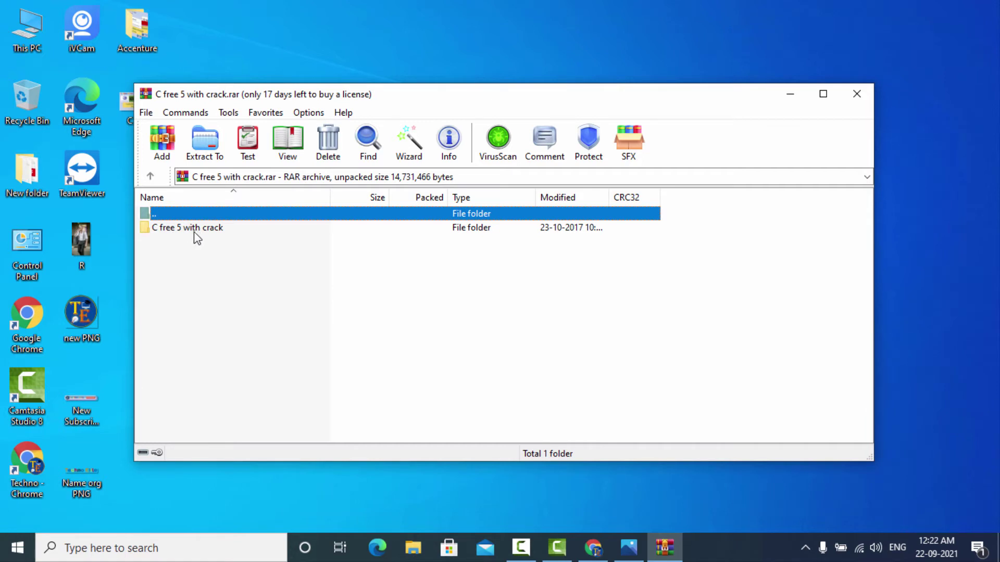
click(173, 230)
double_click(173, 230)
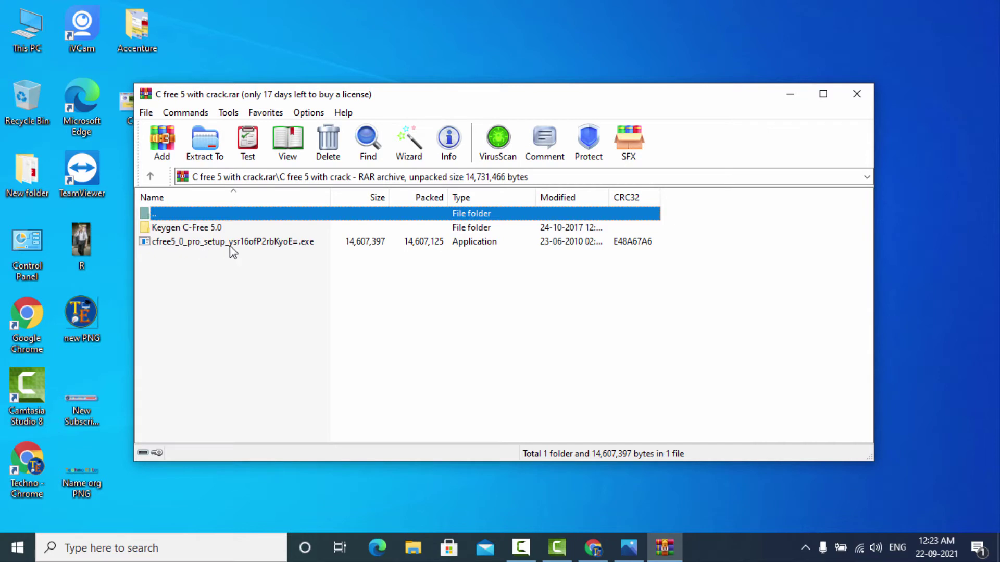
click(175, 241)
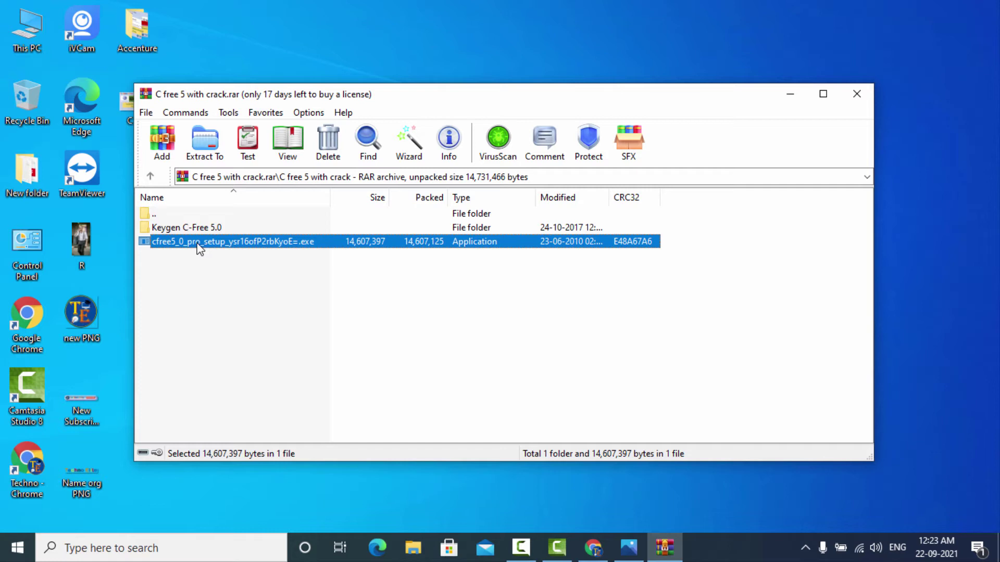
double_click(198, 248)
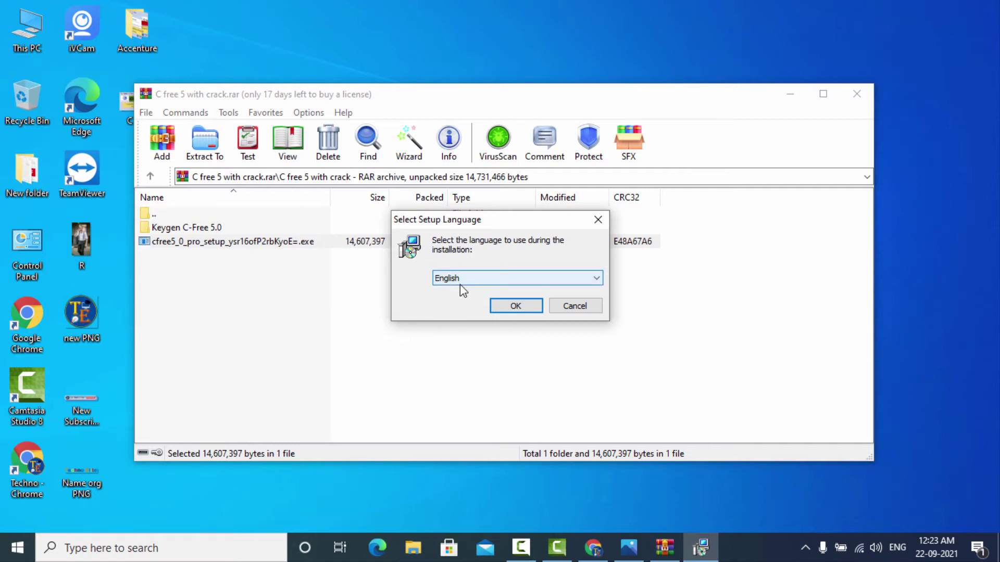
- Start the C-Free 5.0 setup in English and accept the license agreement
click(519, 309)
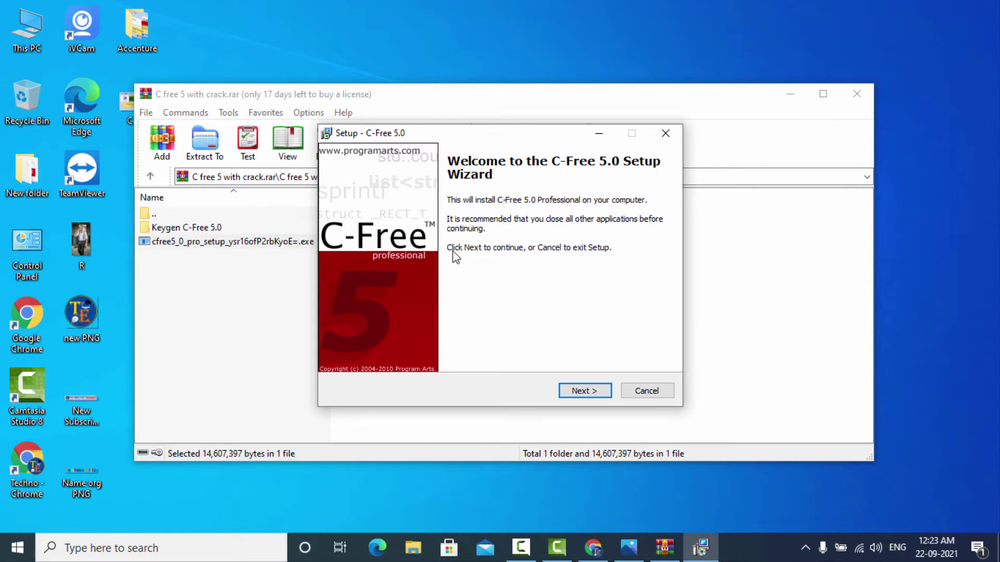
click(588, 397)
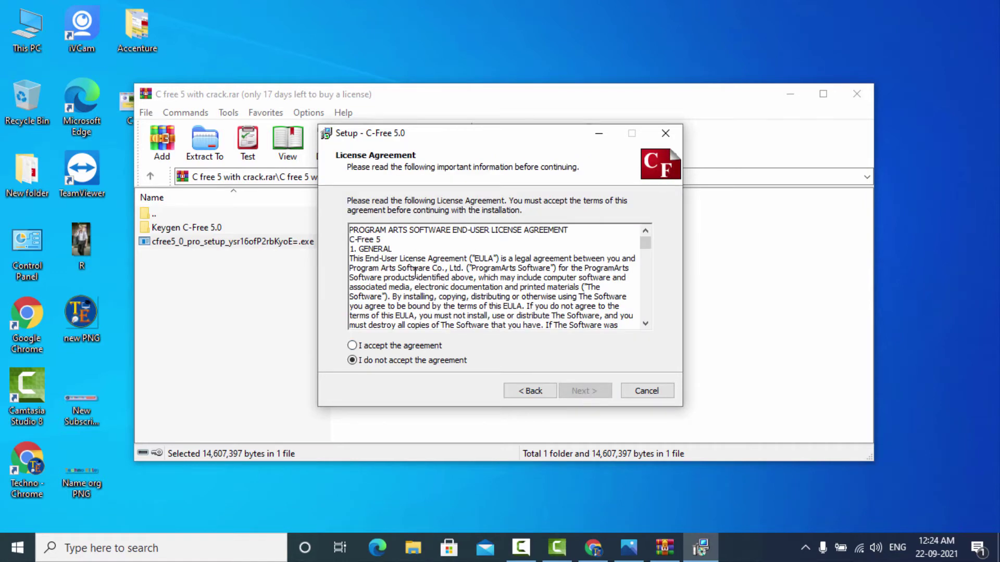
click(351, 346)
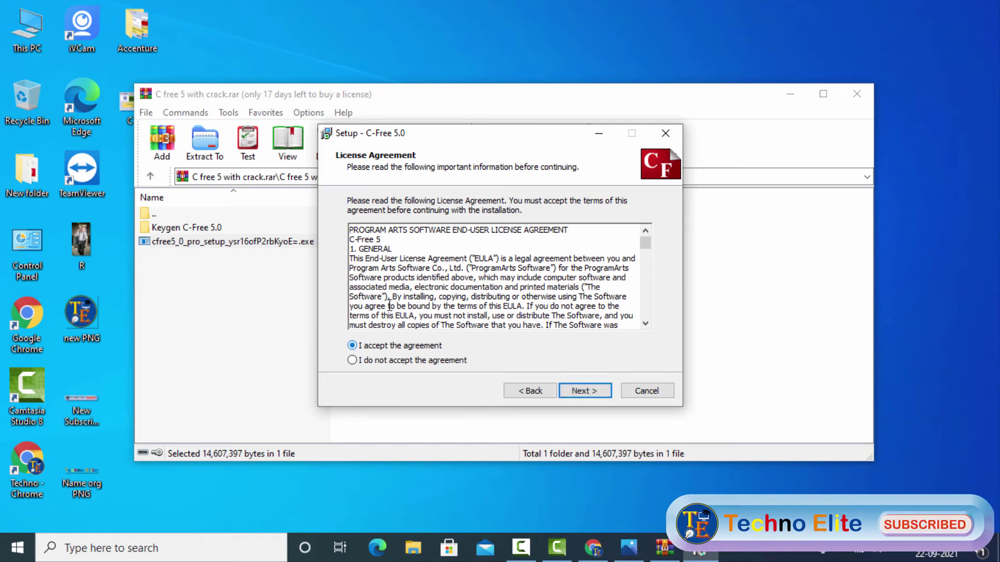
mouse_move(646, 241)
mouse_down()
mouse_move(643, 319)
mouse_move(645, 246)
mouse_up()
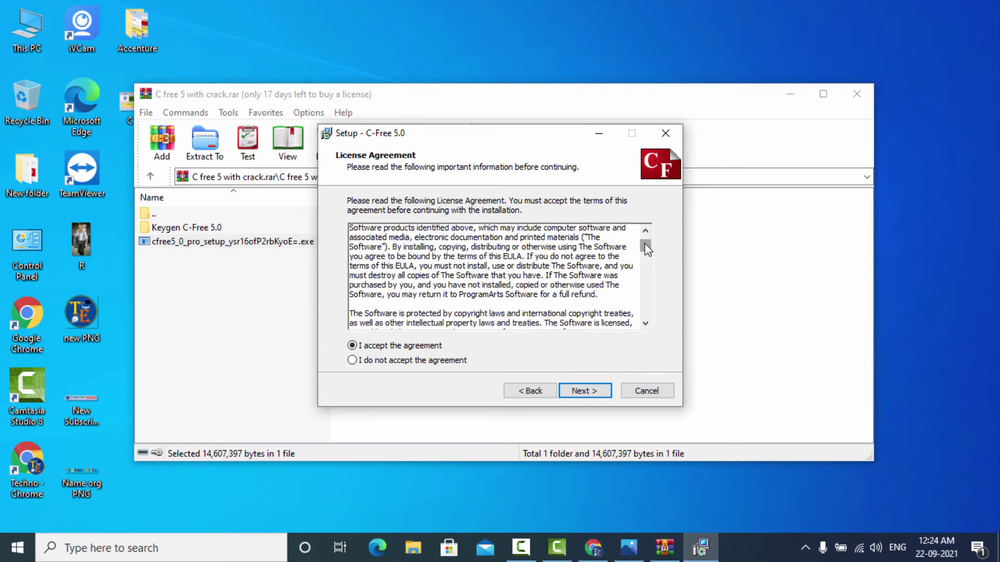
click(583, 391)
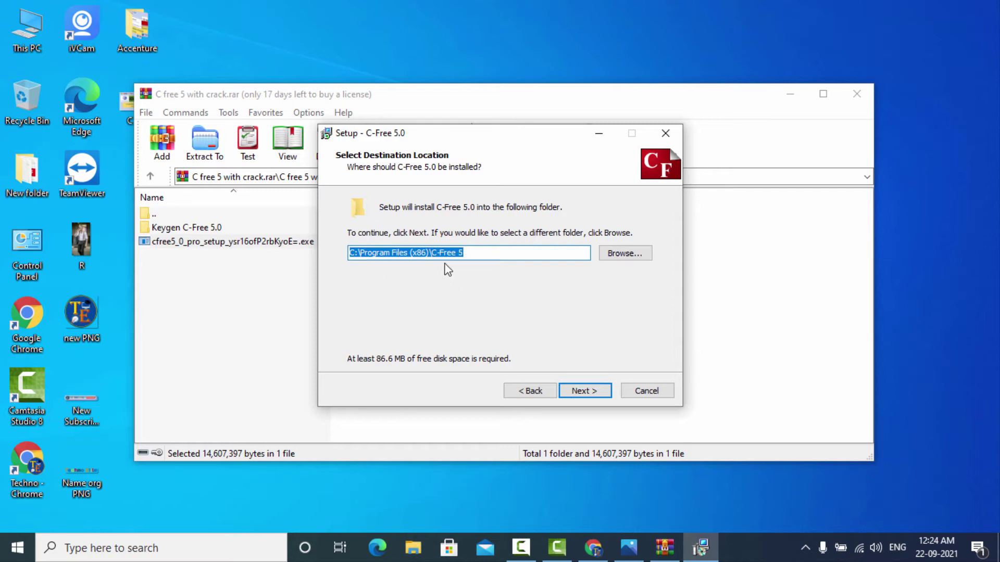
- Install C-Free 5.0 to C:\Program Files (x86)\C-Free 5 with Start Menu folder C-Free 5 and a desktop icon
click(590, 399)
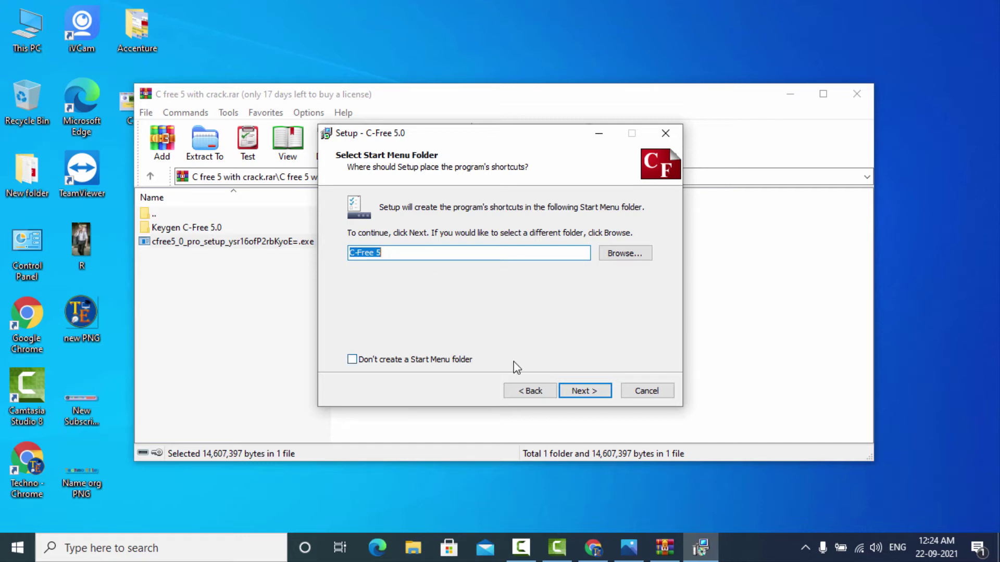
click(583, 391)
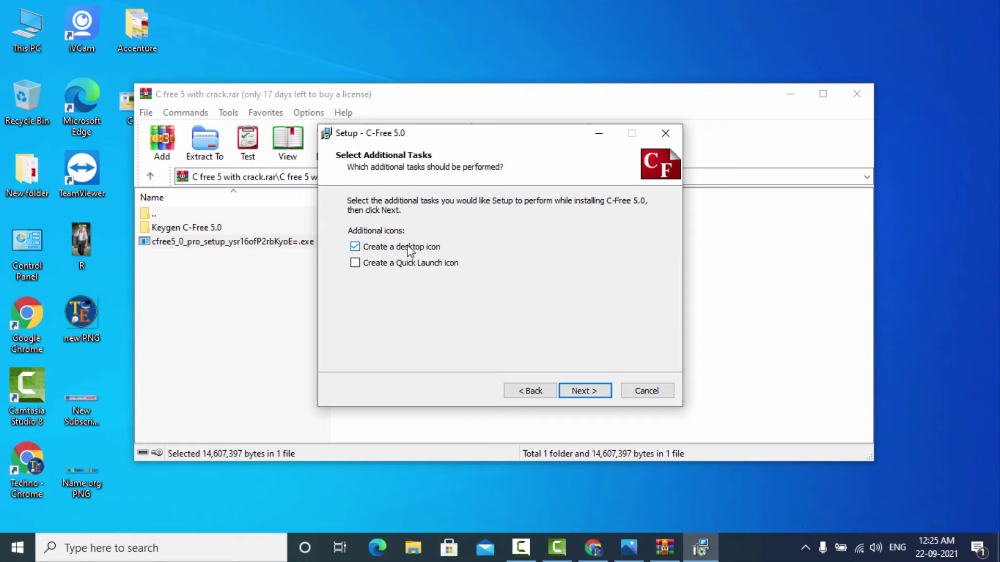
click(593, 396)
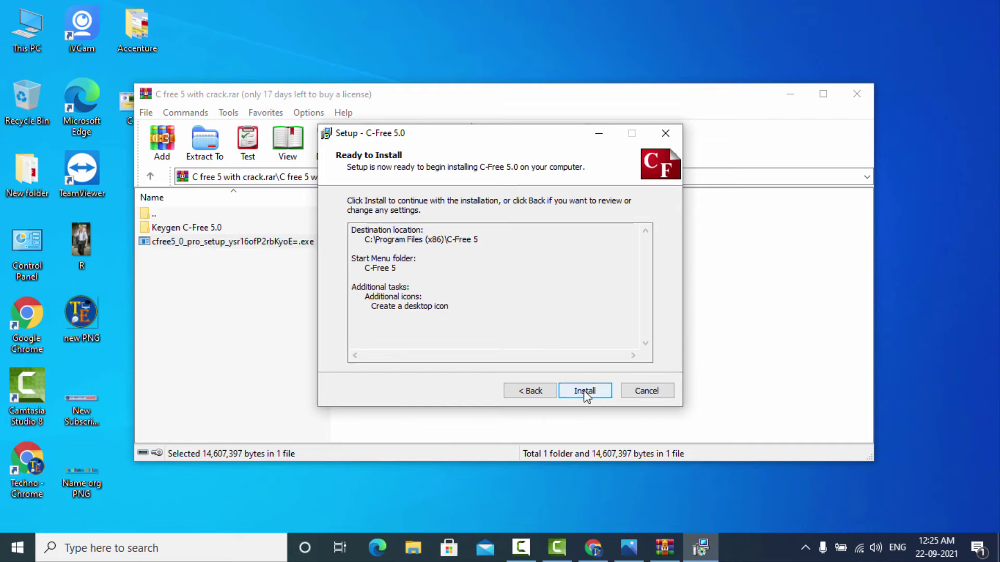
click(585, 391)
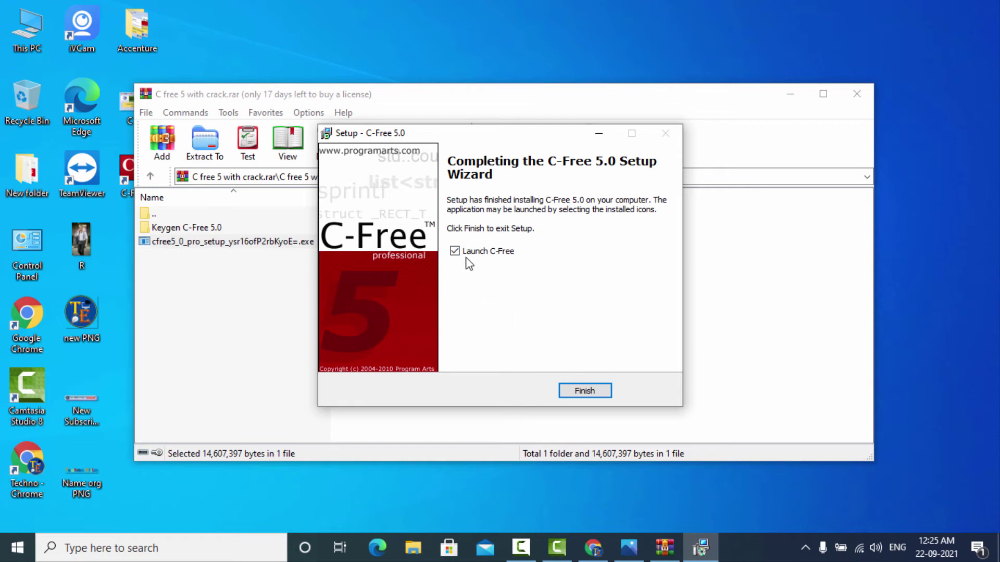
- Finish the setup with C-Free launching, minimize the archive window and create a new blank file in C-Free
click(583, 391)
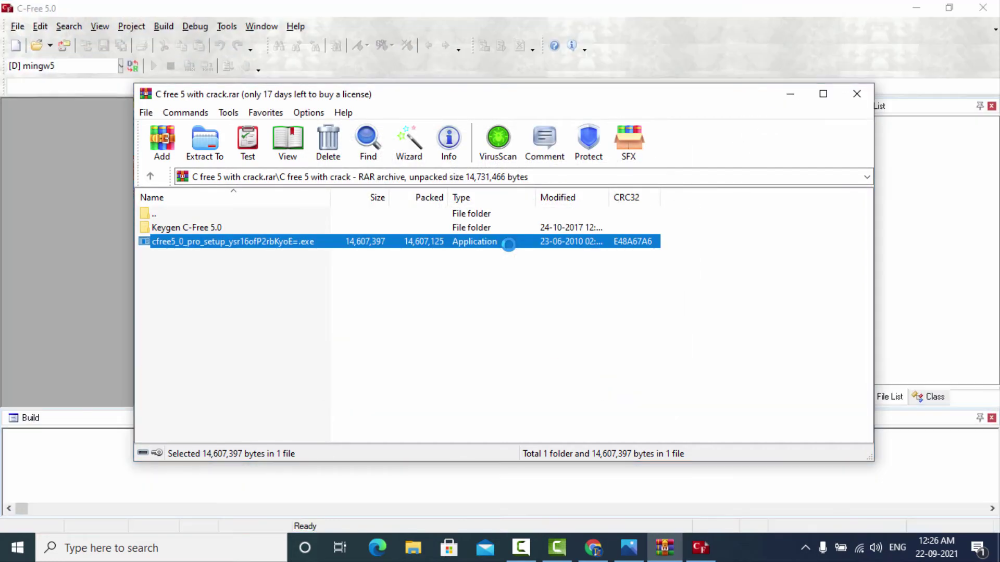
click(790, 97)
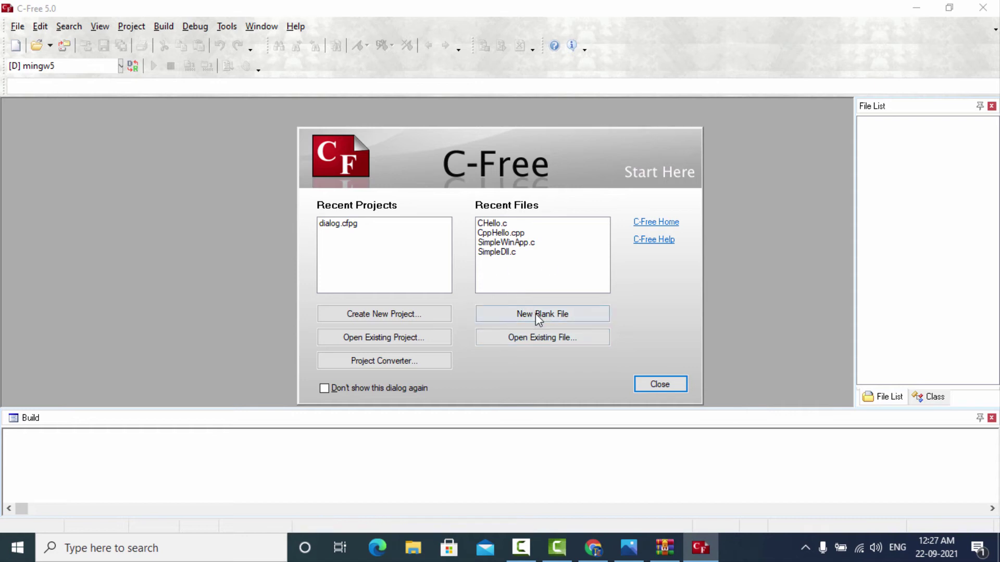
click(549, 315)
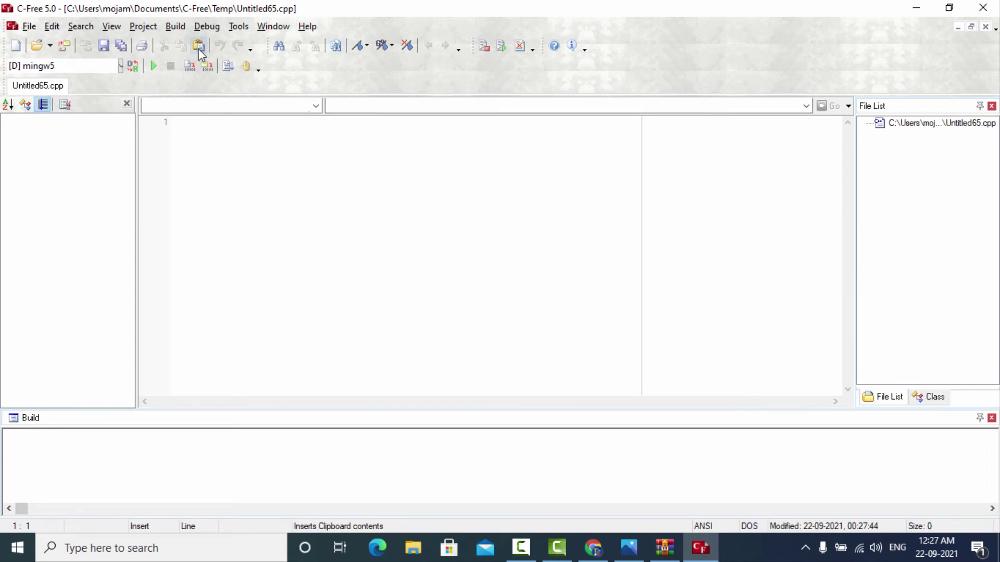
- Open C-Free's Register dialog and move it slightly higher over the editor
click(313, 31)
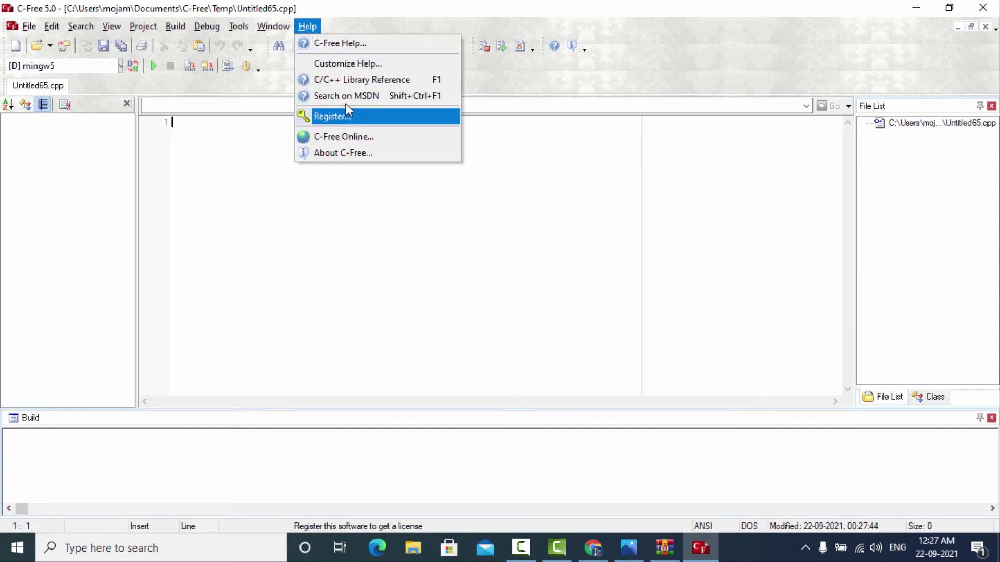
click(332, 118)
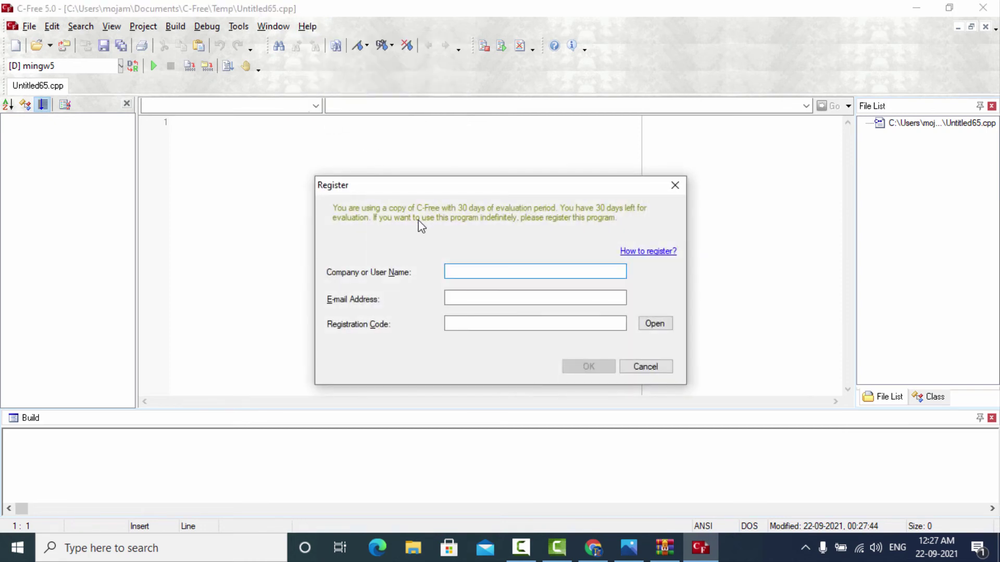
drag(452, 185, 457, 156)
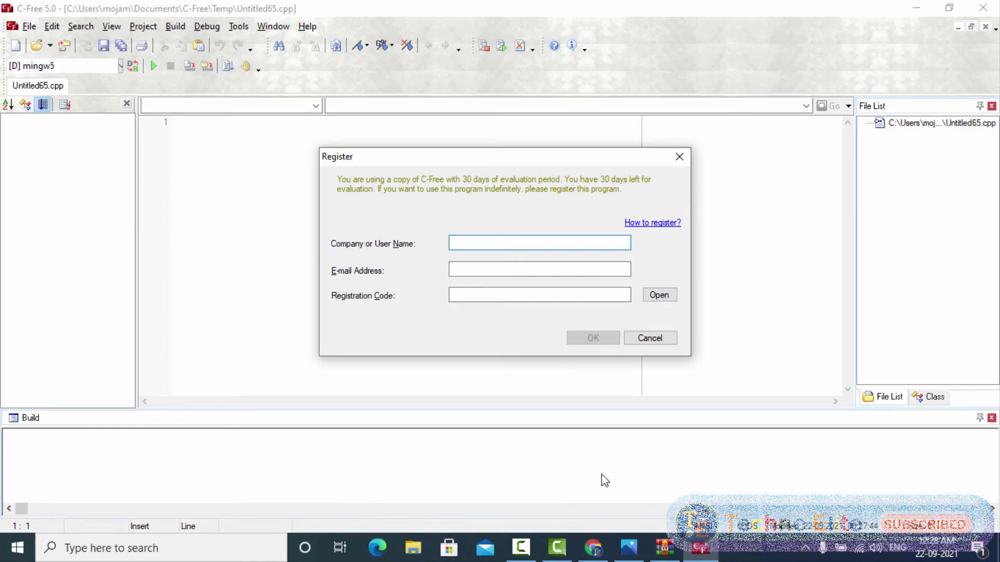
- Switch to the WinRAR archive, open the Keygen C-Free 5.0 folder and select keygen.exe
mouse_move(666, 550)
click(643, 499)
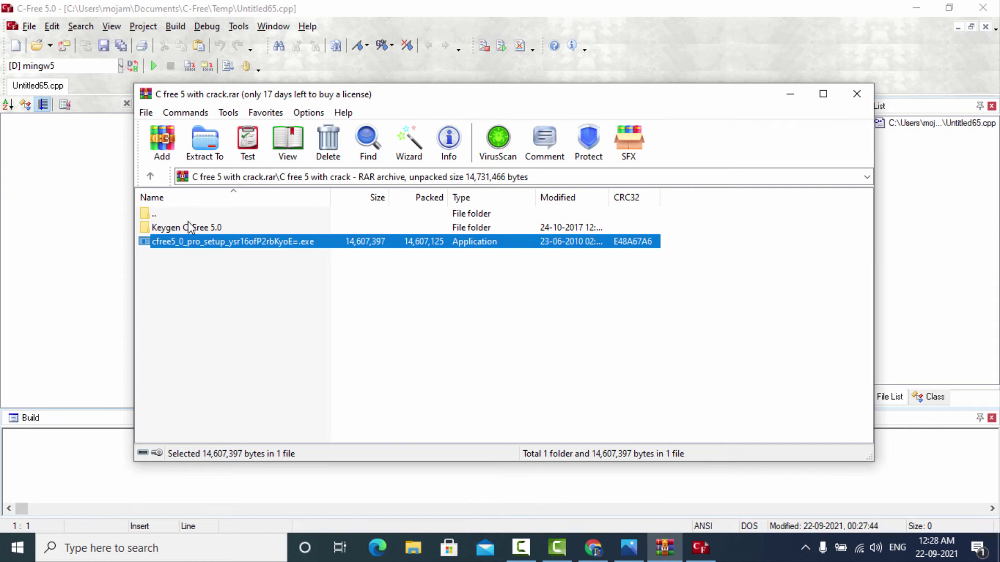
click(166, 227)
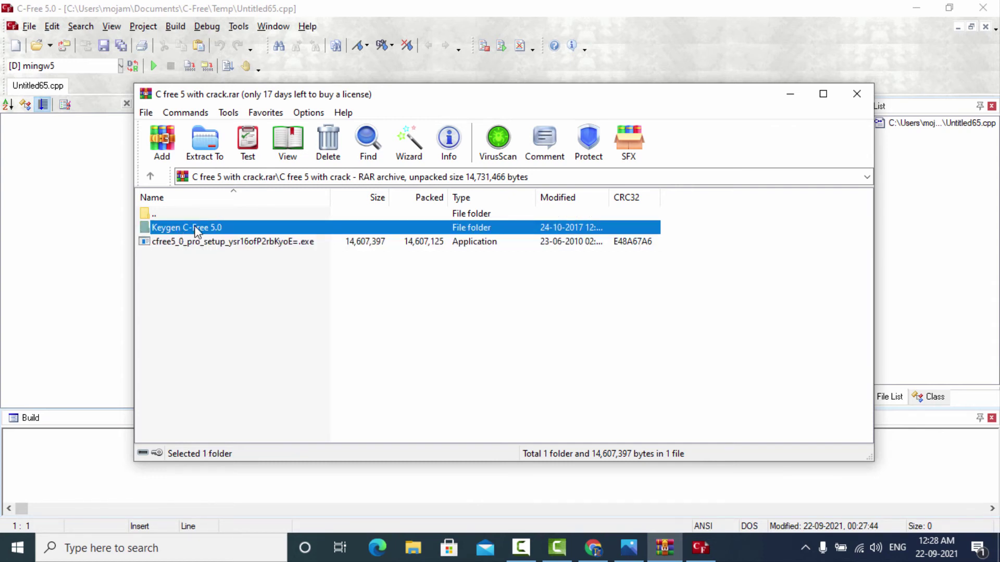
double_click(172, 230)
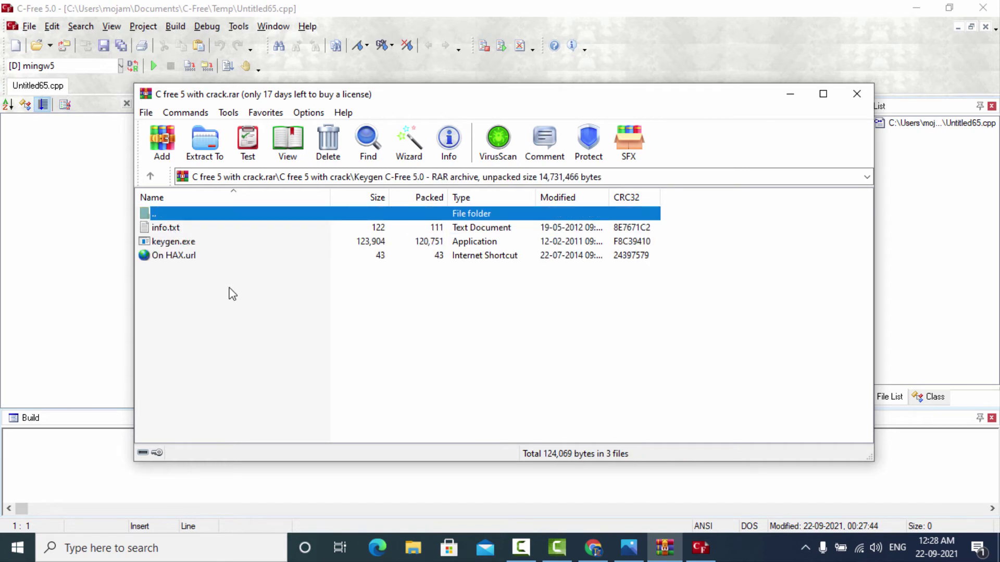
click(174, 243)
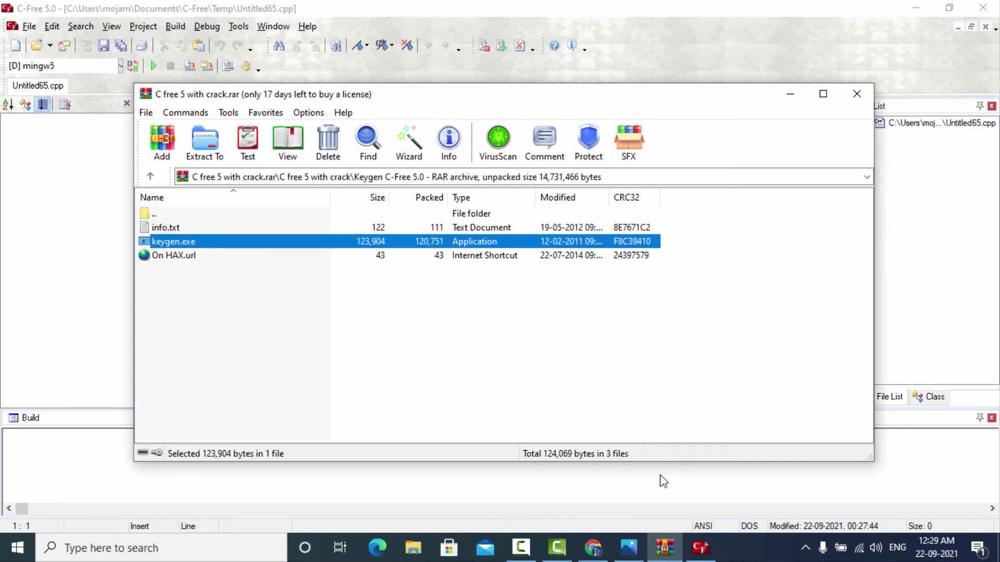
- Open the virus and threat protection settings in Windows Security and turn off real-time protection
click(805, 550)
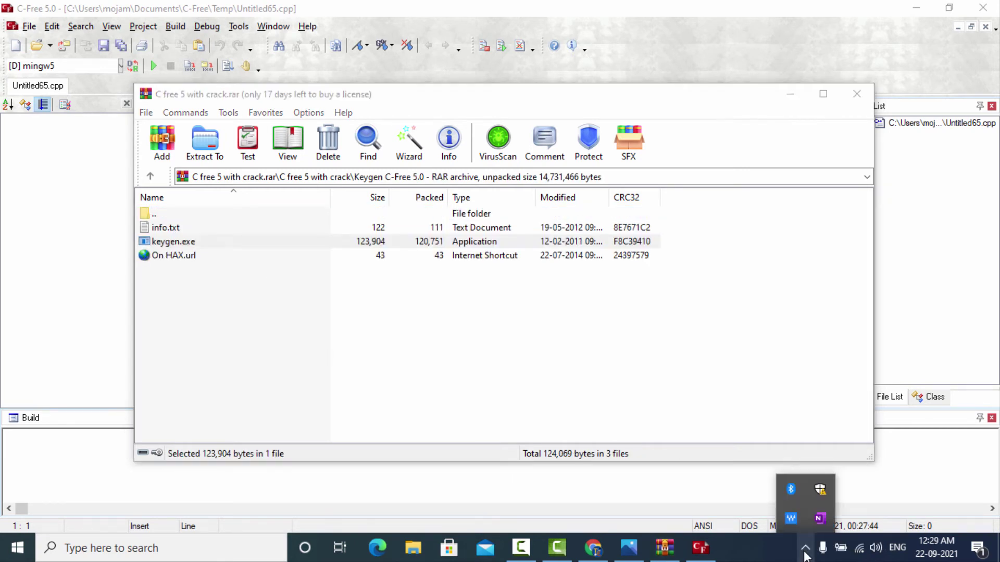
click(820, 491)
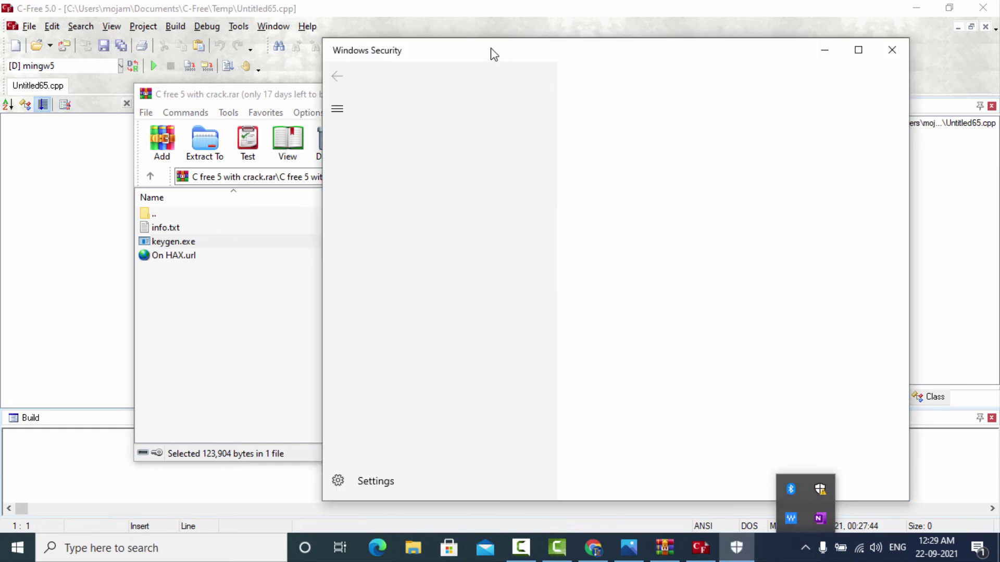
drag(502, 52, 562, 55)
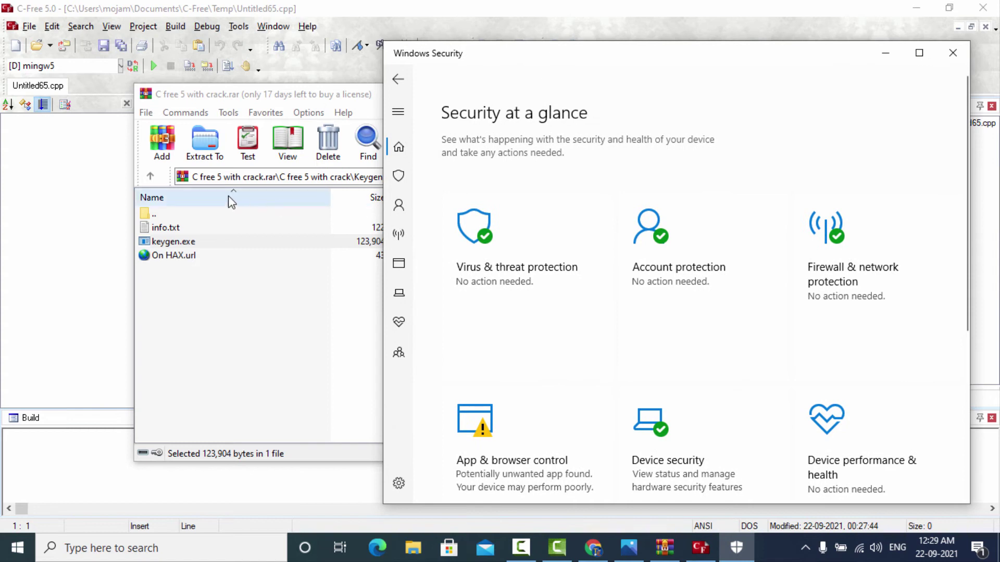
click(401, 178)
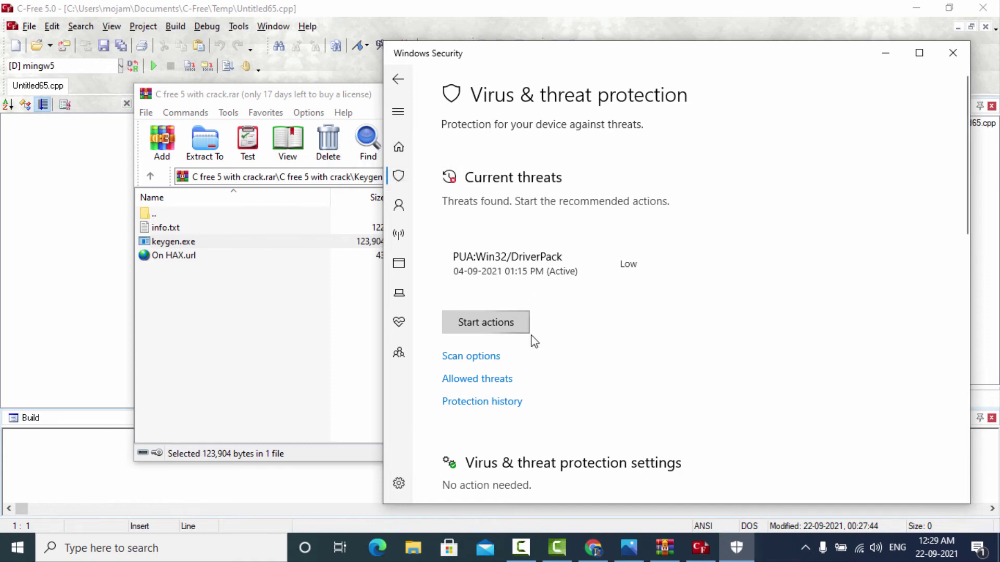
scroll(500, 323, down, 4)
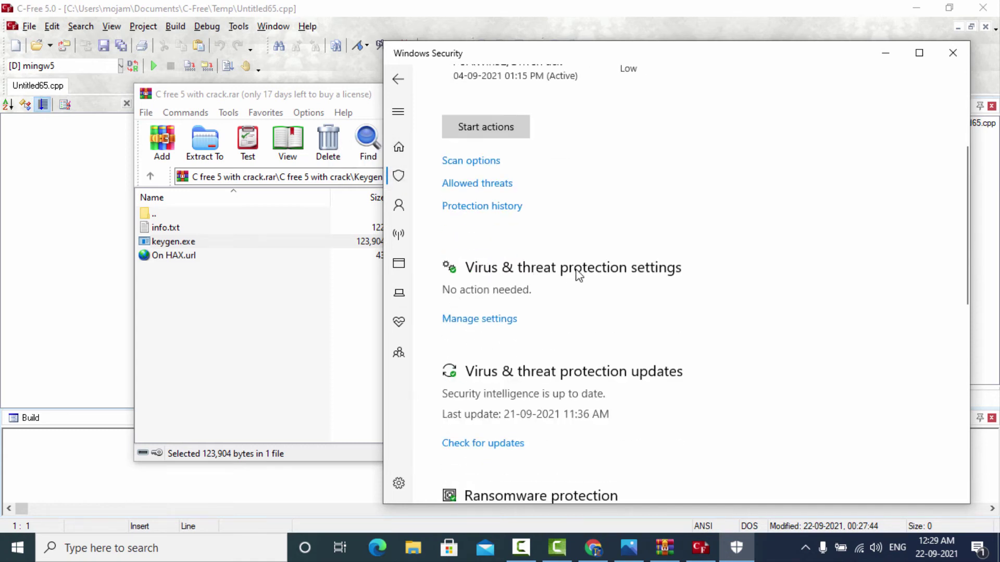
click(479, 319)
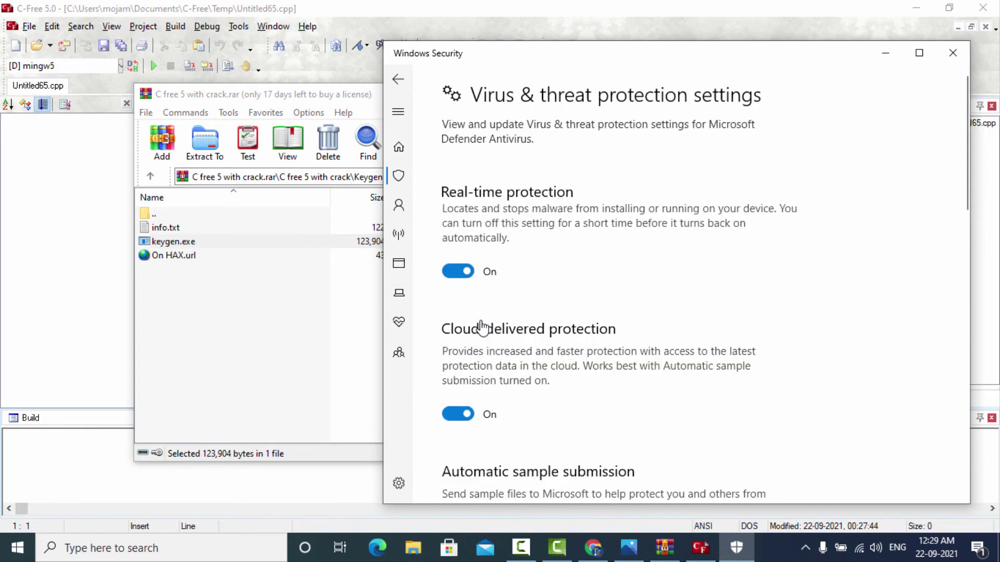
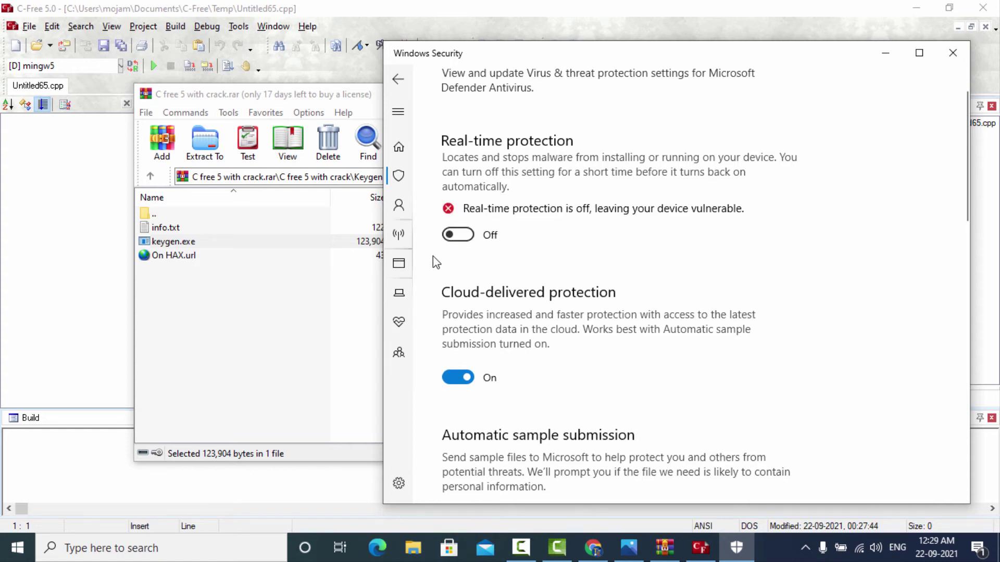
- Run keygen.exe from the WinRAR archive and copy its name TEAM MESMERiZE into C-Free's Company or User Name field
click(219, 339)
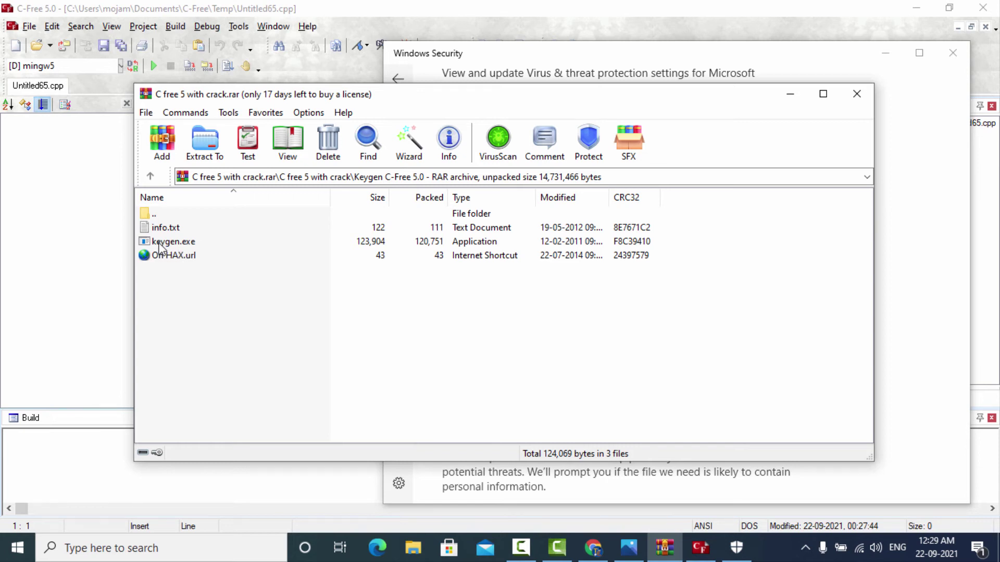
double_click(158, 244)
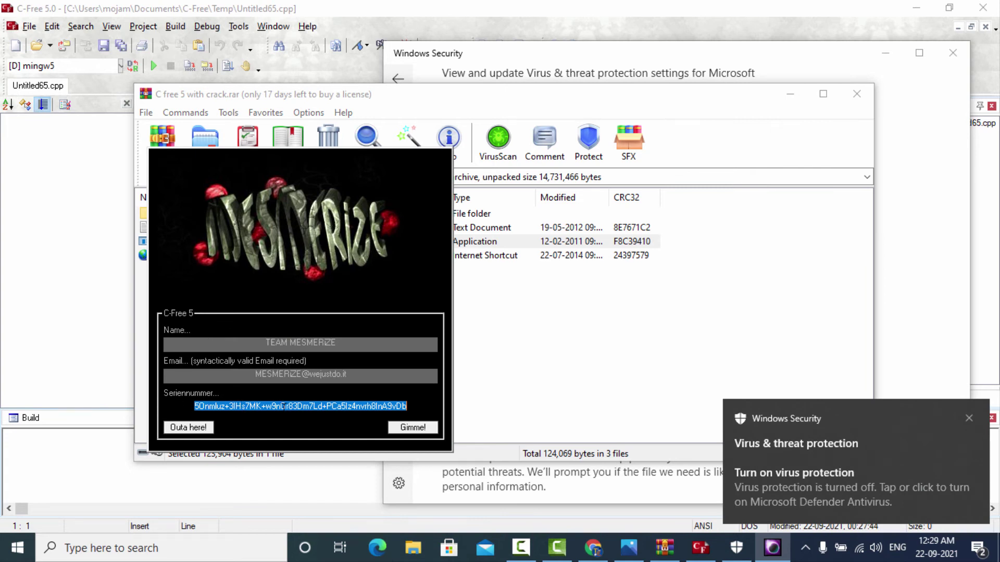
drag(333, 342, 243, 347)
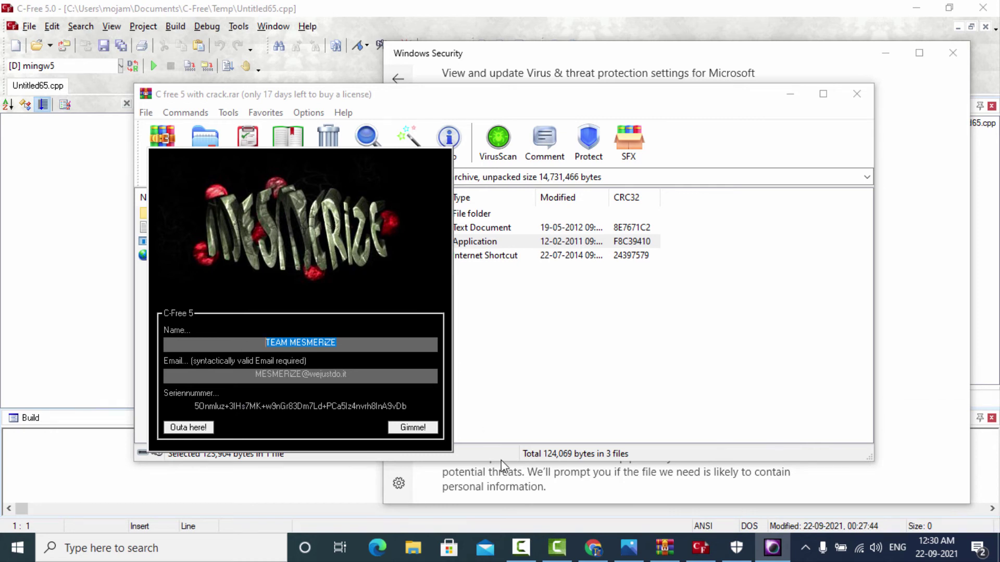
click(700, 547)
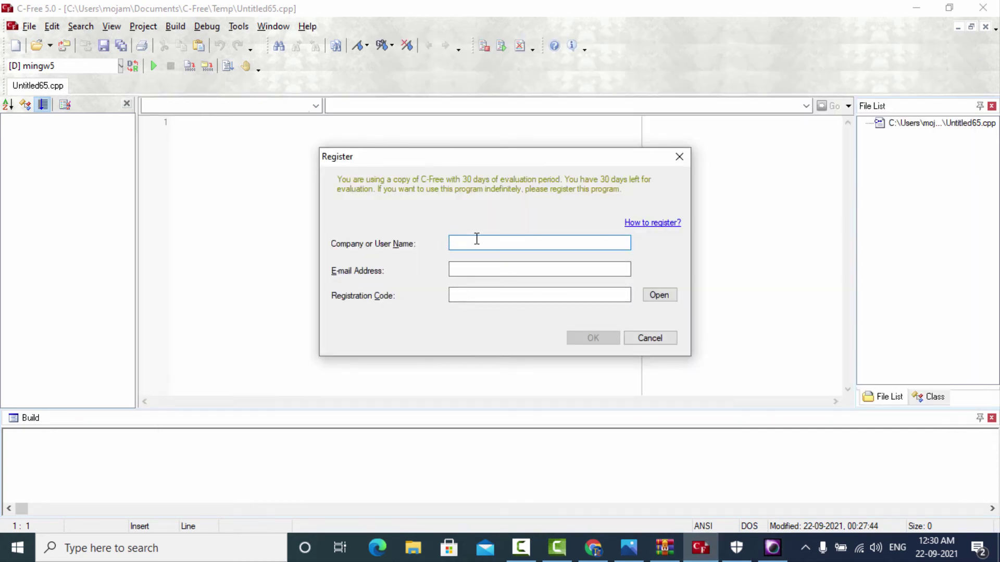
text(TEAM MESMERiZE)
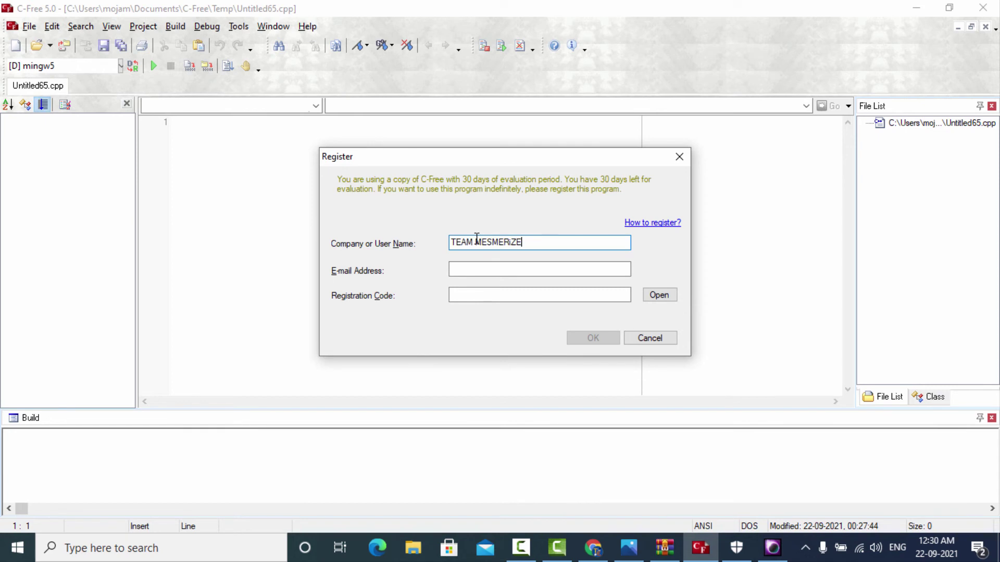
- Copy the e-mail address from the key generator into the E-mail Address field of C-Free's Register dialog
click(770, 549)
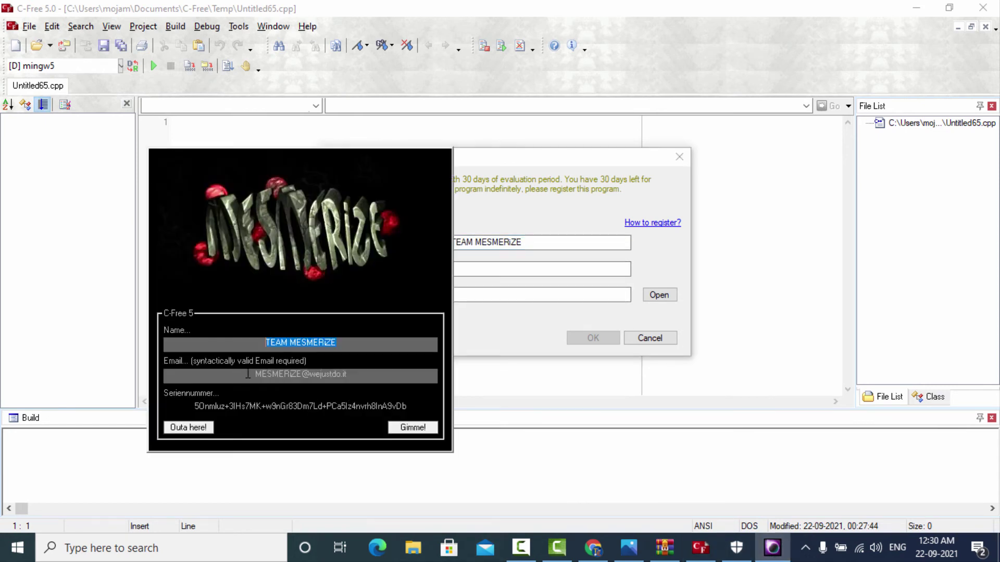
drag(252, 375, 352, 375)
key(ctrl+c)
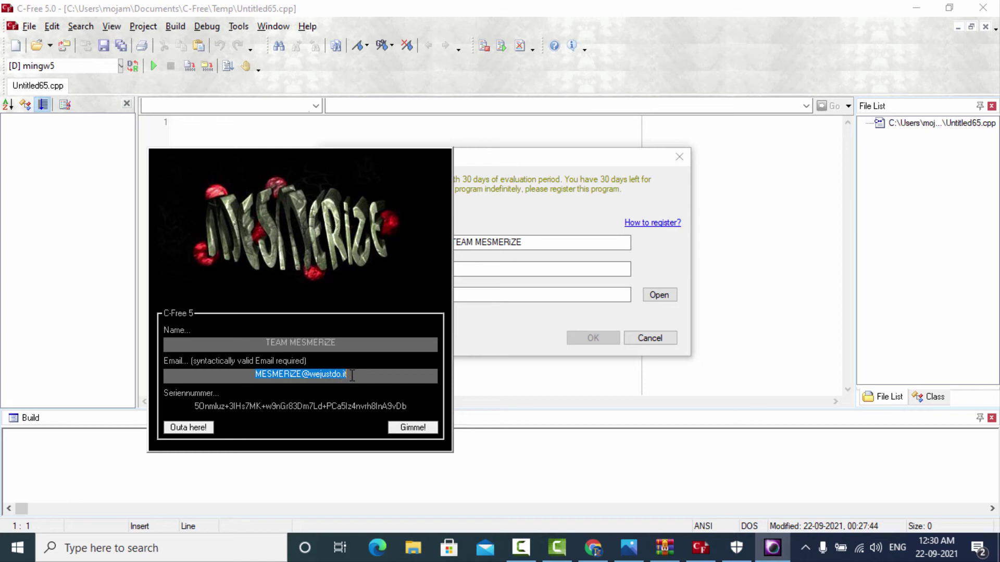
click(521, 269)
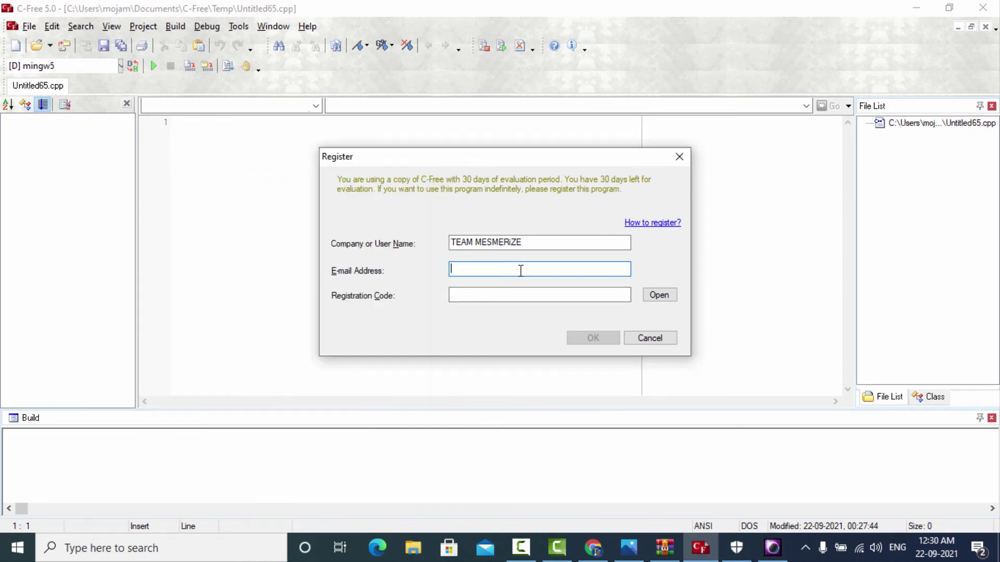
key(ctrl+v)
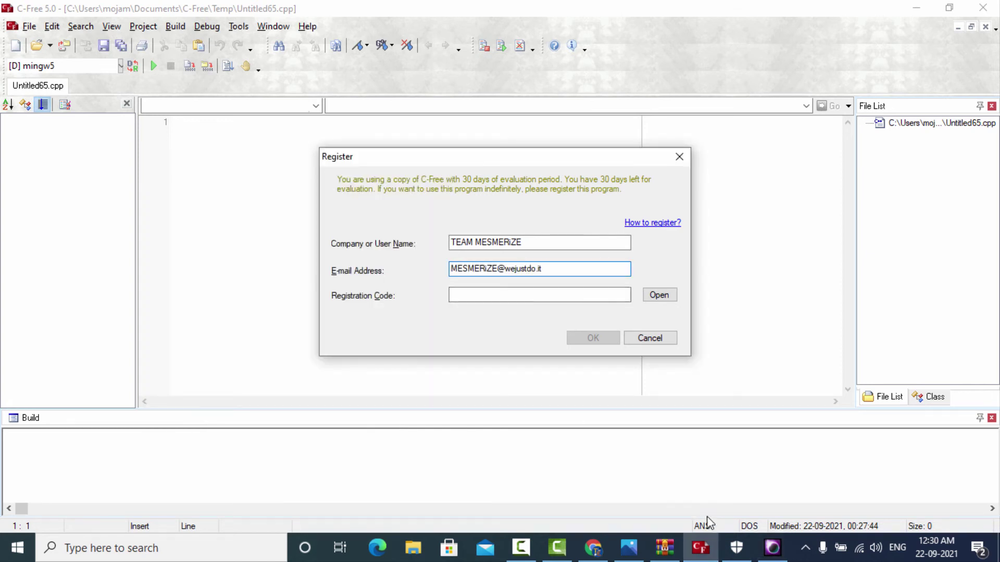
- Copy the generated serial number from the key generator into the Registration Code field of C-Free's Register dialog
click(779, 545)
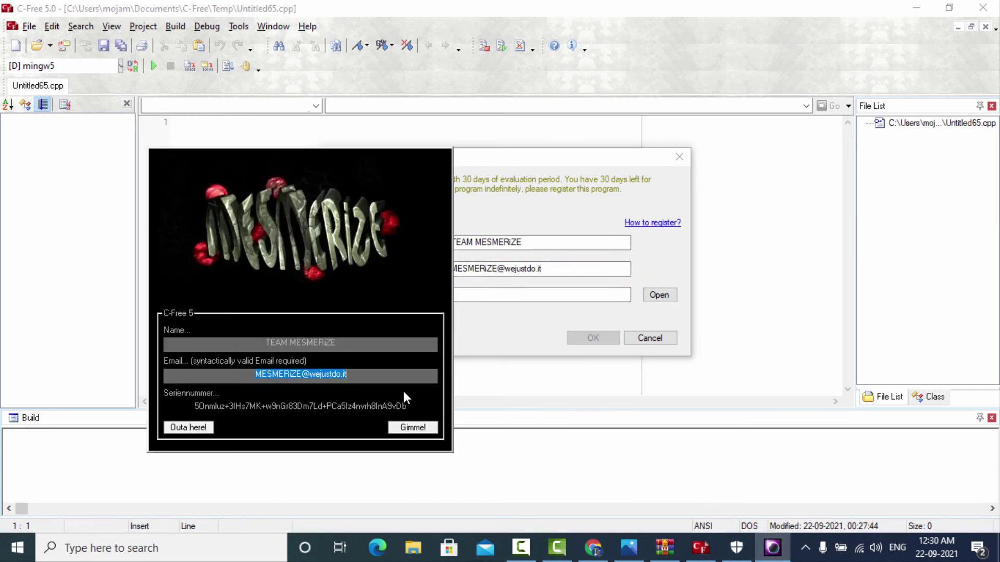
drag(410, 406, 193, 406)
key(ctrl+c)
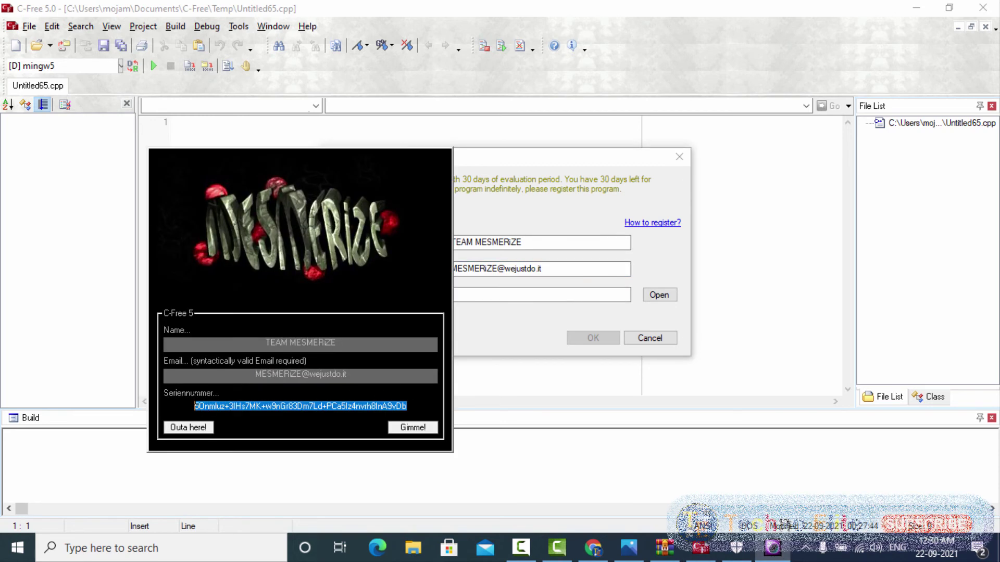
click(511, 300)
key(ctrl+v)
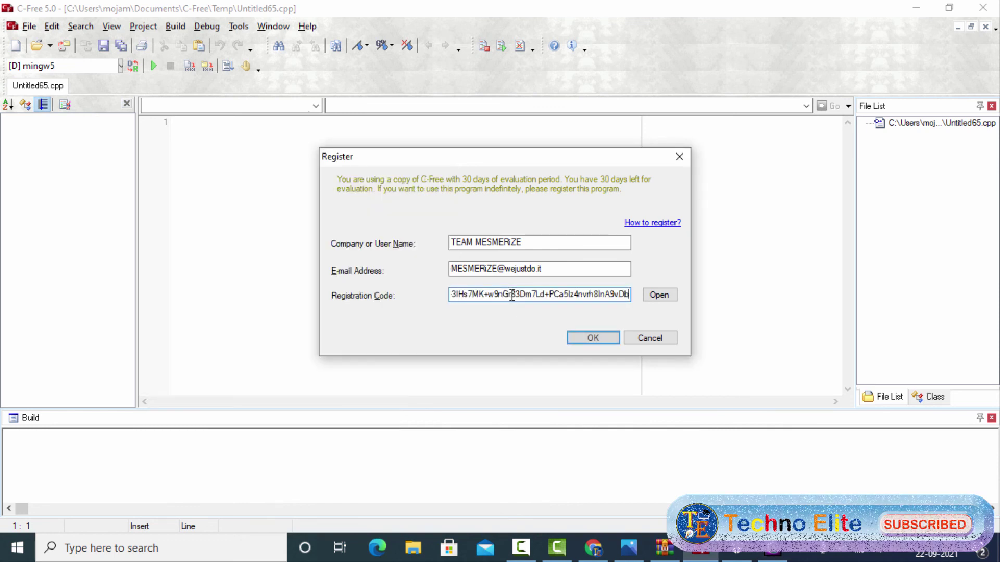
- Submit the C-Free registration, acknowledge the restart notice, and close the key generator and archive windows
click(594, 339)
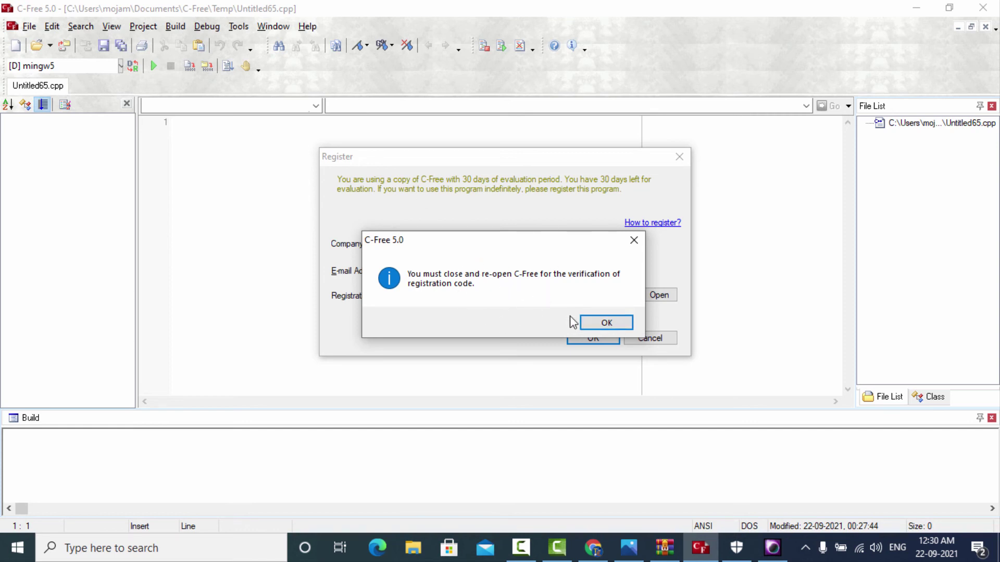
click(606, 323)
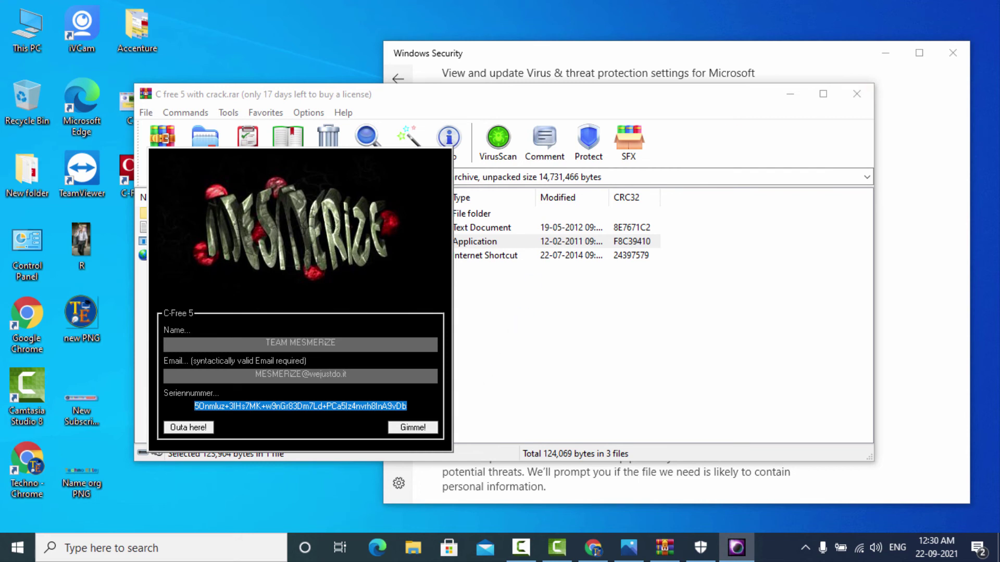
click(184, 427)
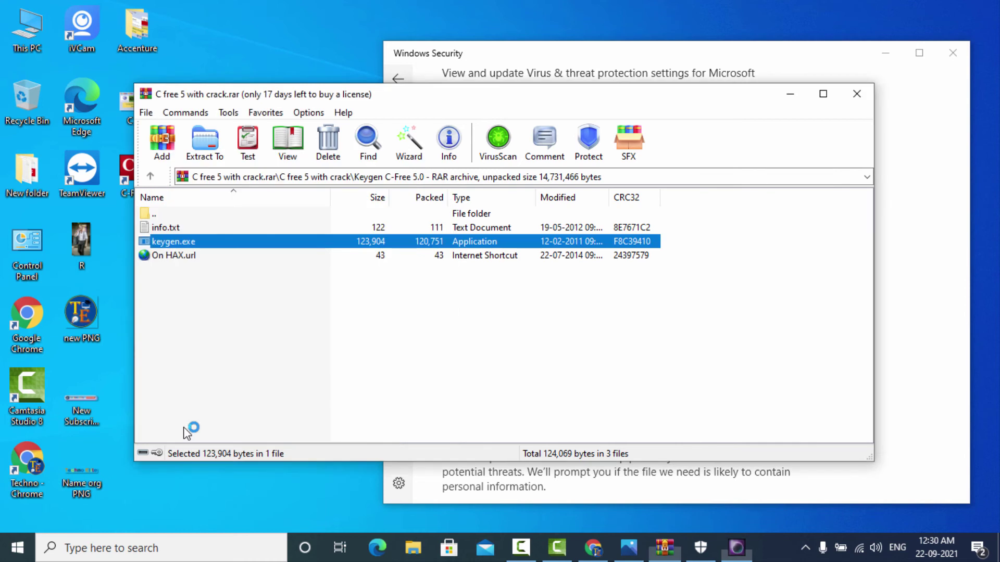
click(857, 96)
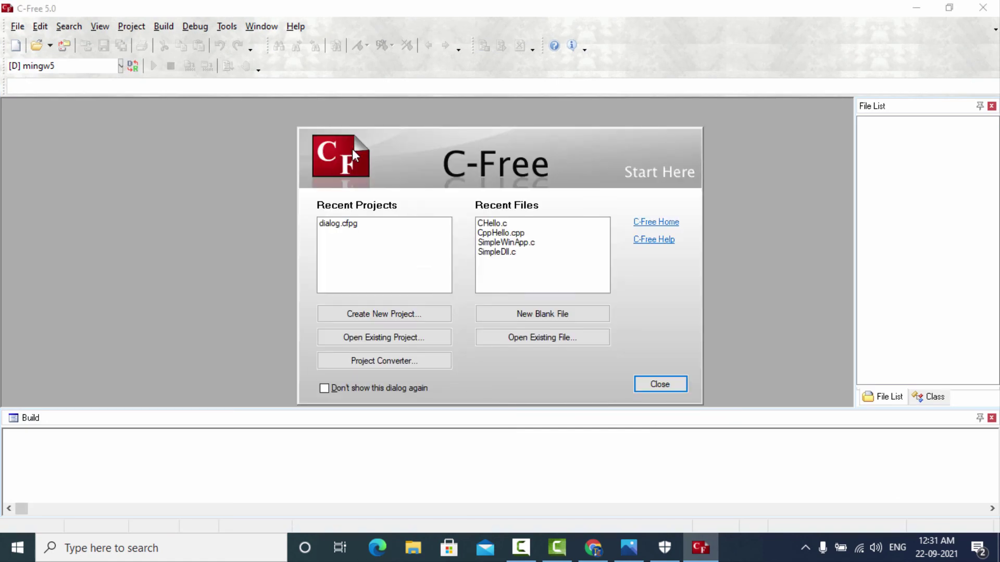
- Create a new blank file in the reopened C-Free and open the Register entry to check the registration
click(539, 315)
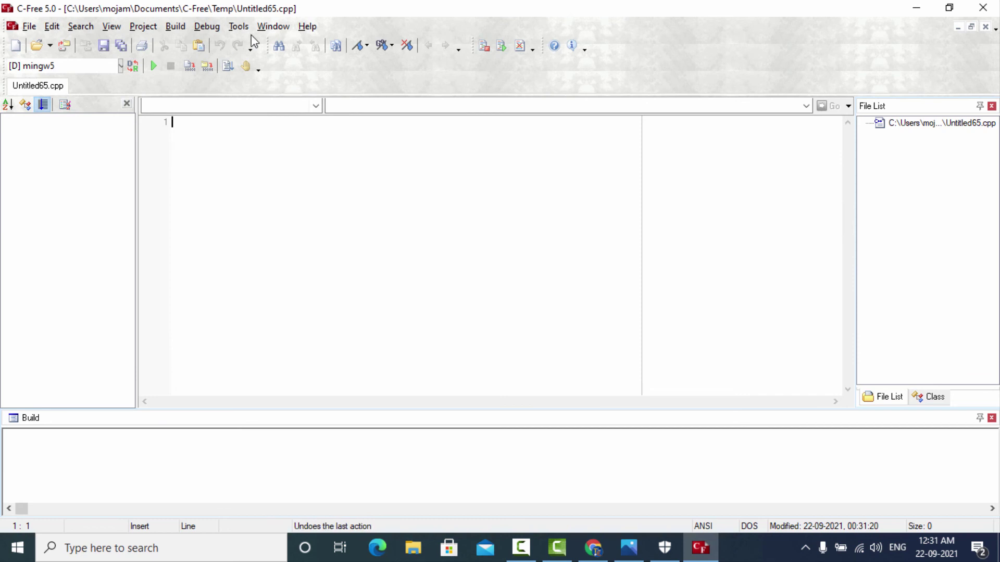
click(308, 26)
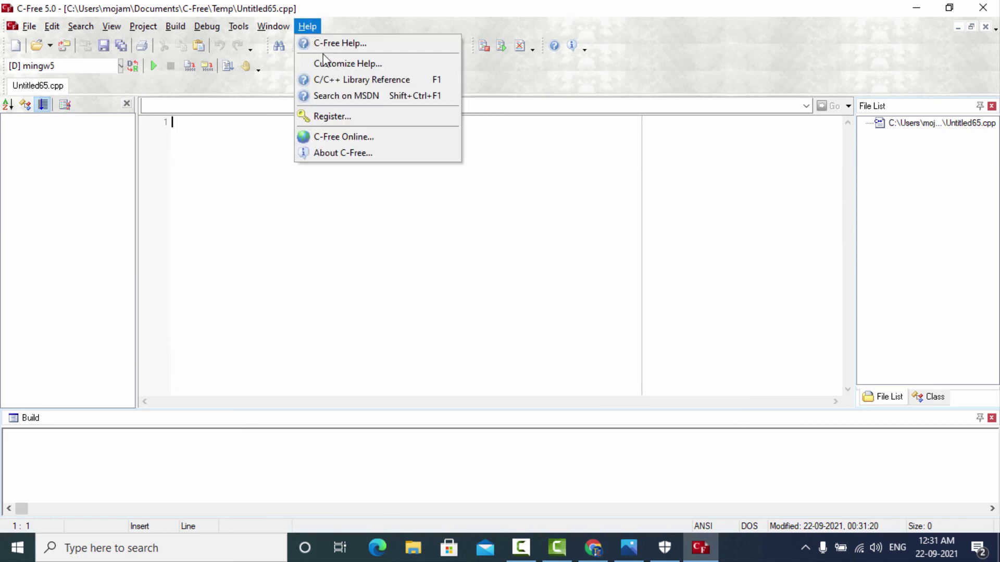
click(336, 120)
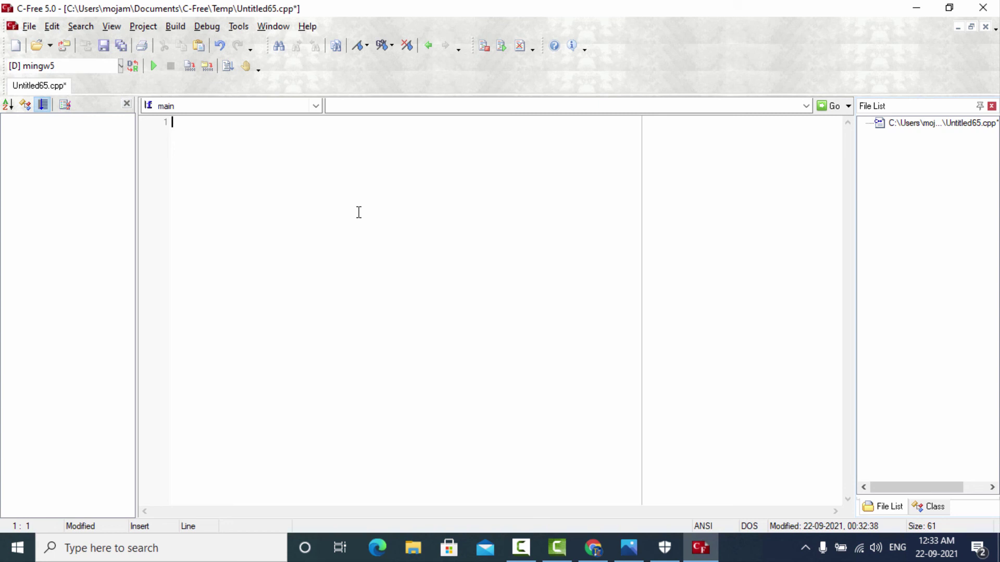
- Write the #include<stdio.h> line and an int main() function with an opened body in the blank source file
text(#inc)
key(Return)
text(<stdio)
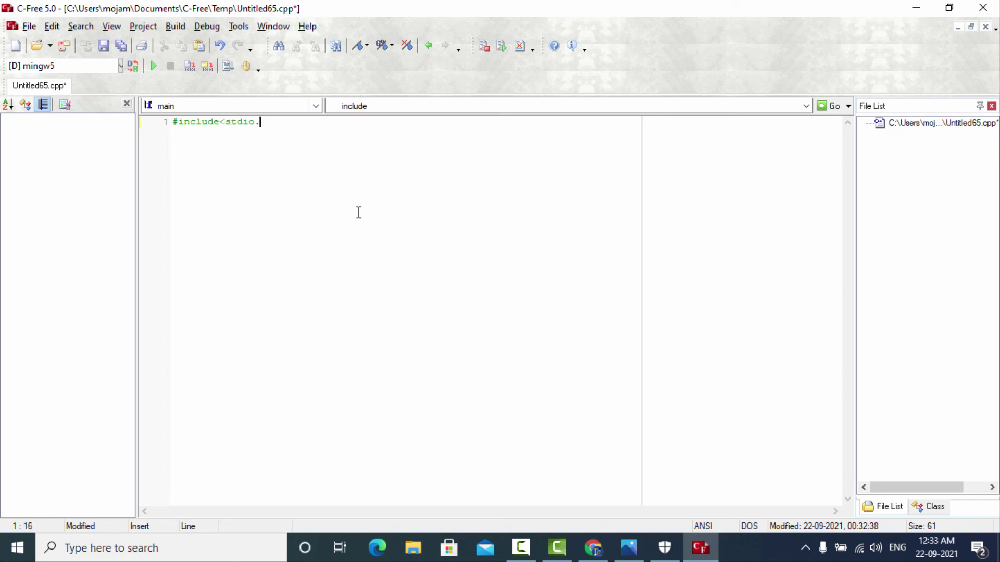
text(.h>)
key(Return)
text(int main())
key(Return)
text({)
key(Return)
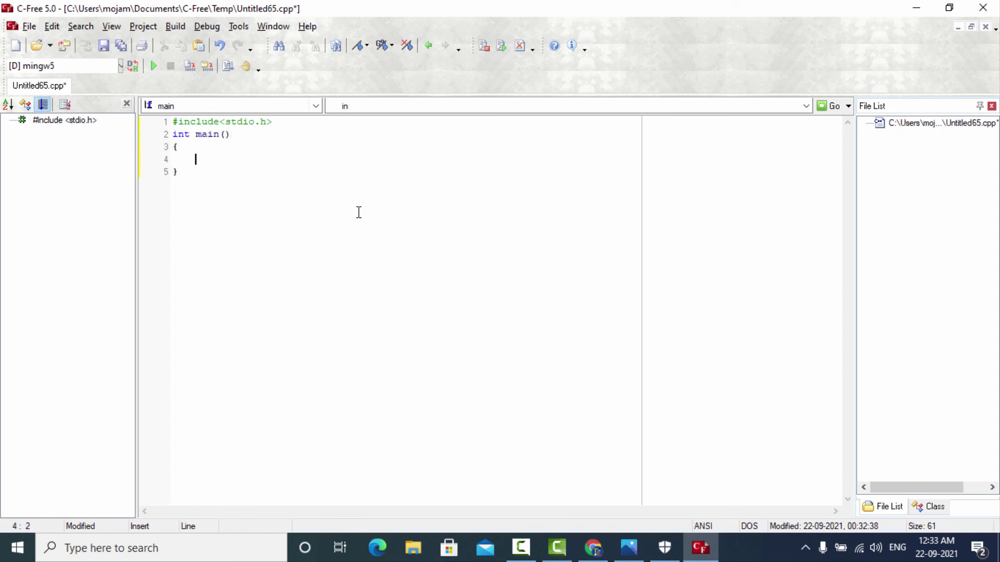
- Add the statement printf("Hello World \n"); inside the body of main
text(prin)
text(tf()
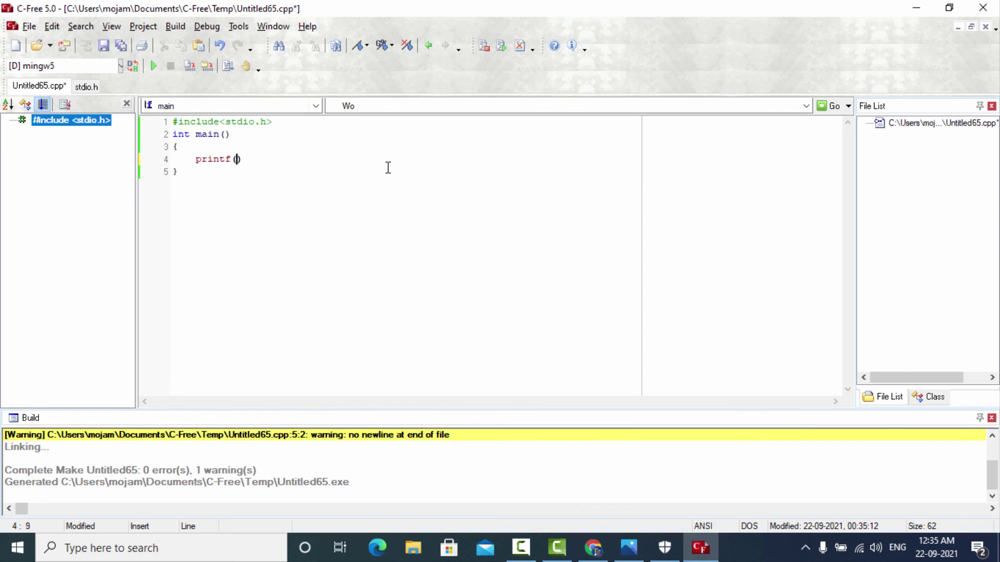
text("Hello World)
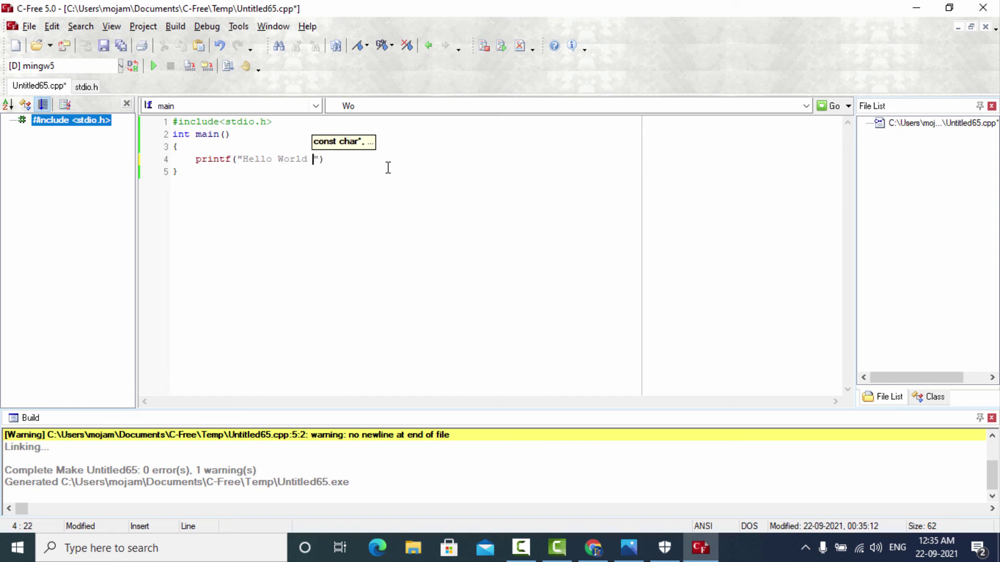
text( \n)
key(Right)
key(Right)
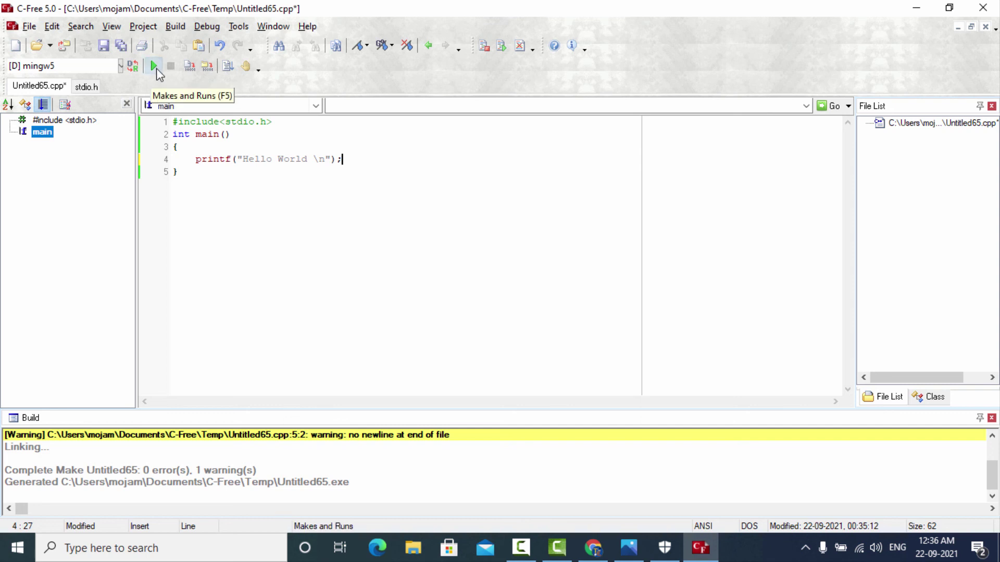
- Make and run the Hello World program, and dismiss its console window
click(156, 68)
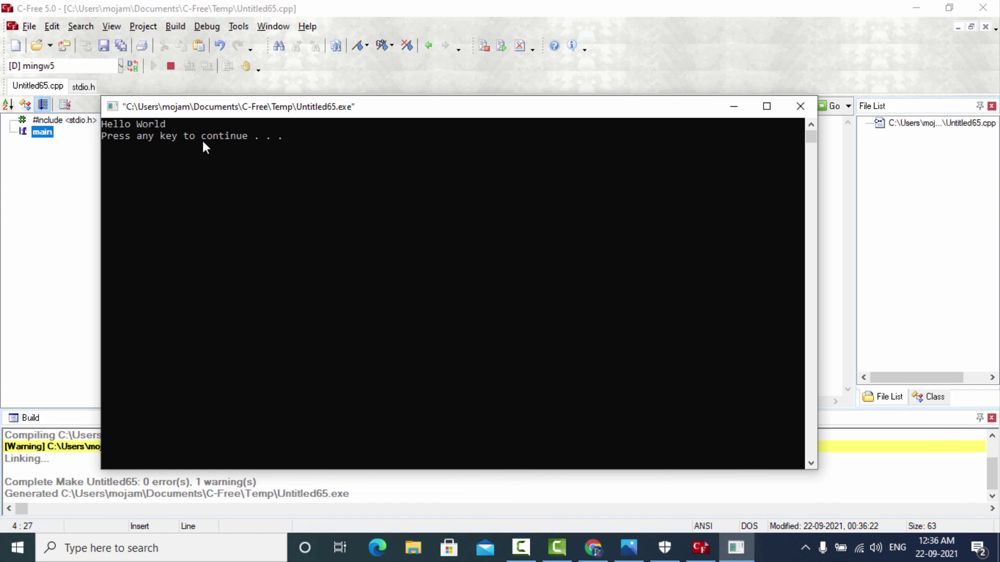
key(Return)
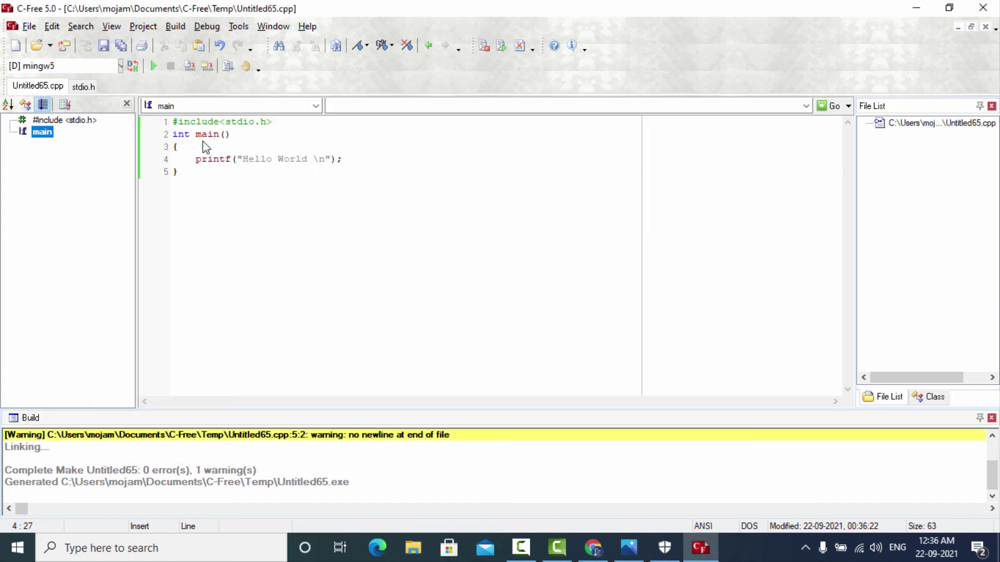